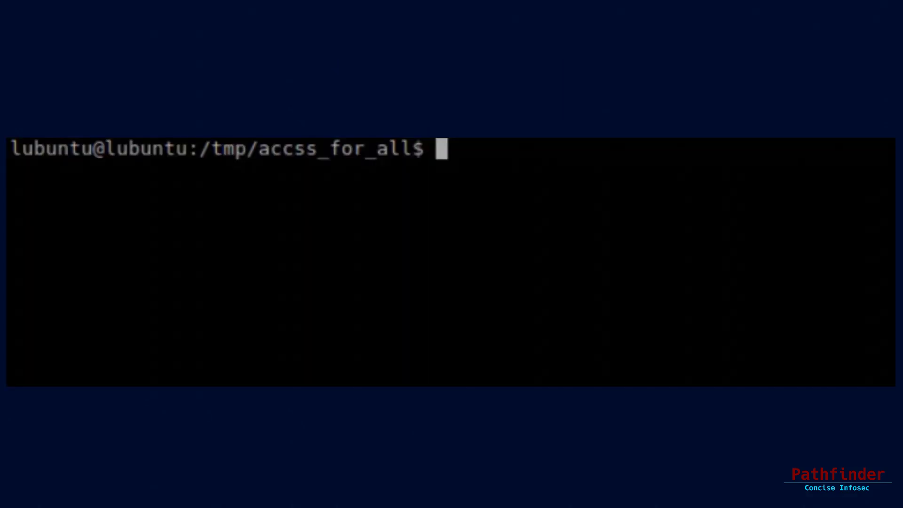
type("ls -l")
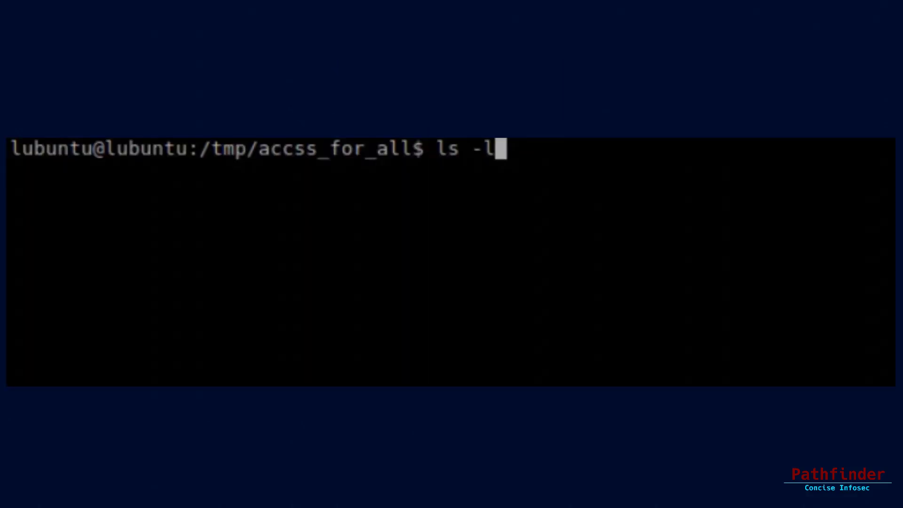
Step: Run ls -l to list the eight accss_for_all entries with permissions, owners and groups
key("Return")
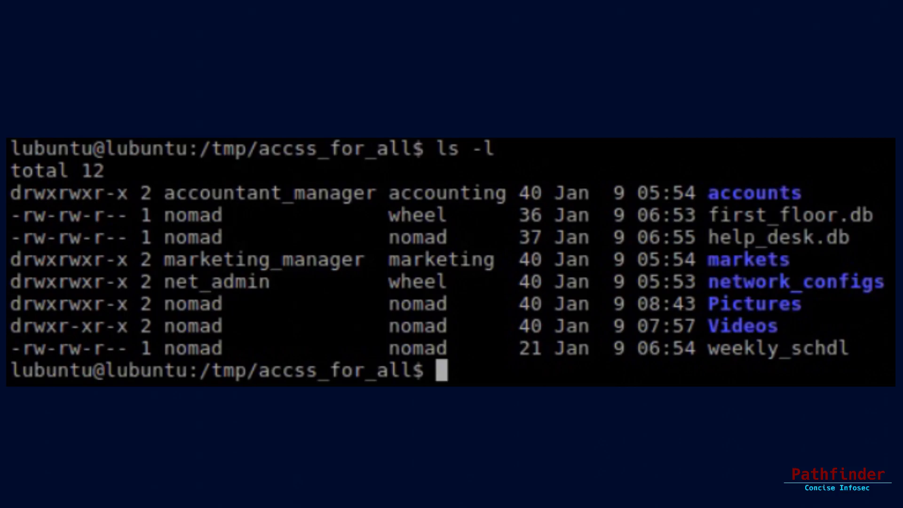